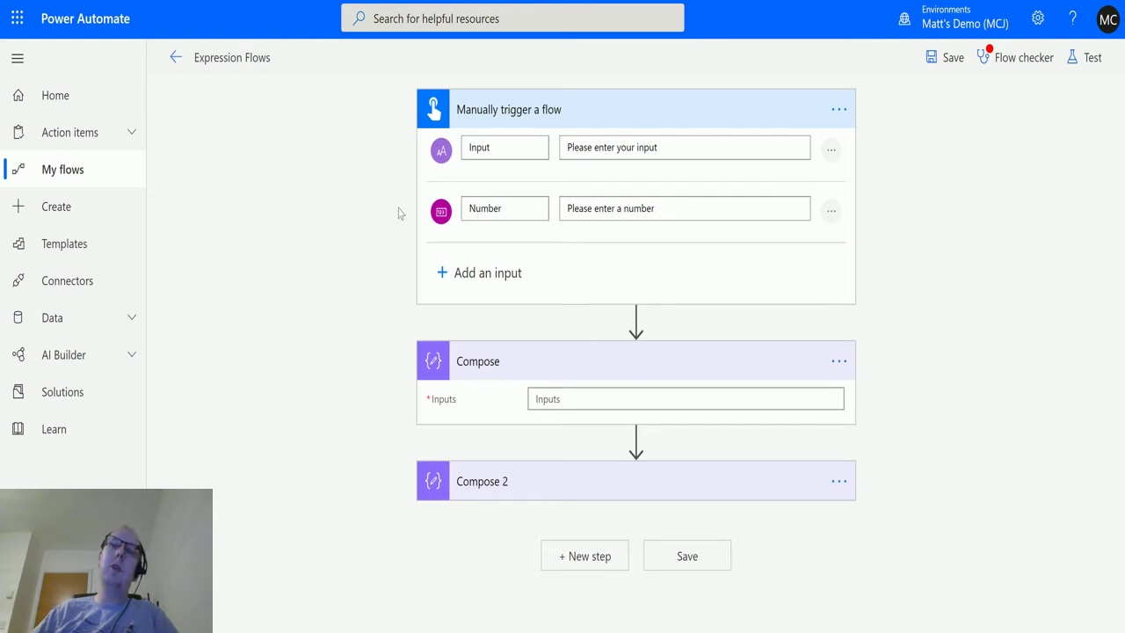
Step: In the Compose Inputs expression editor, expand all Conversion functions to reach createArray
click(592, 398)
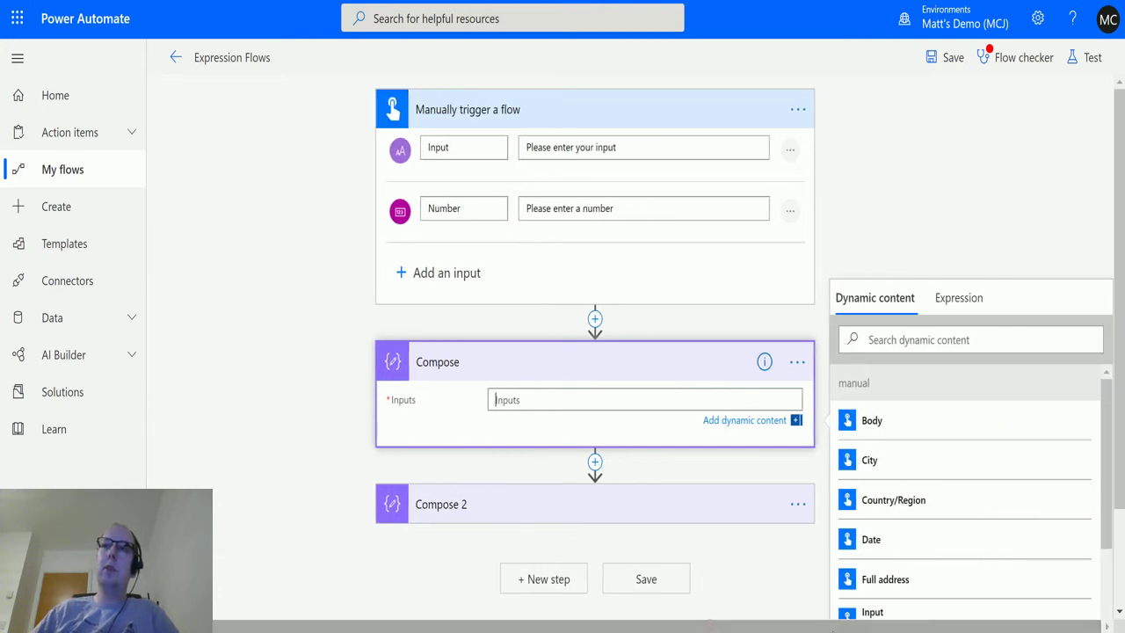
click(967, 301)
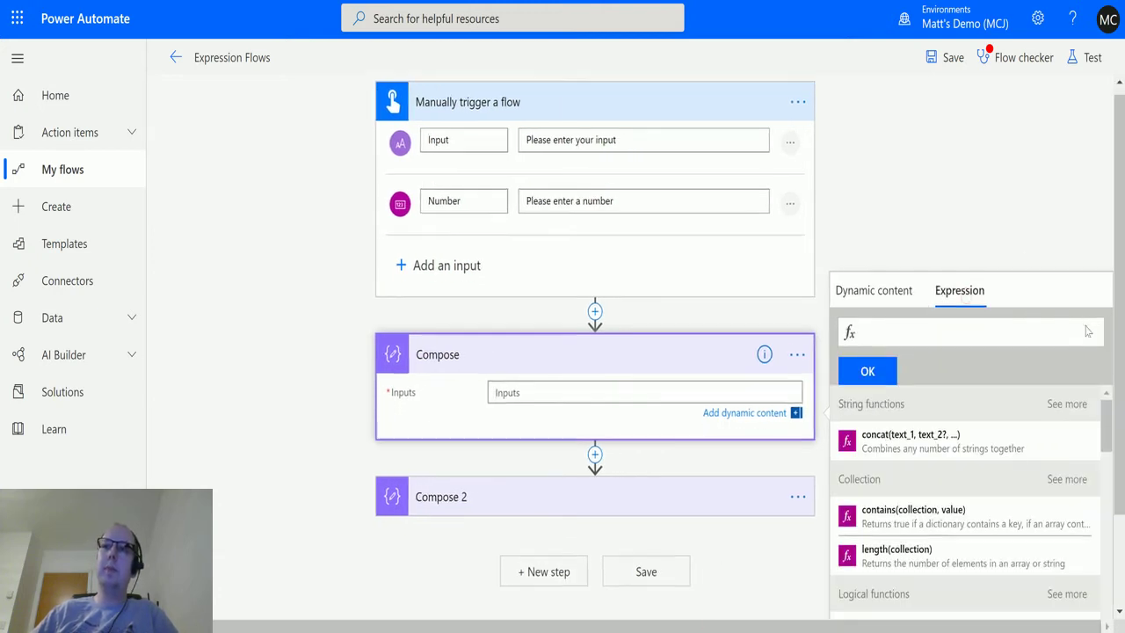
scroll(1024, 401, down, 8)
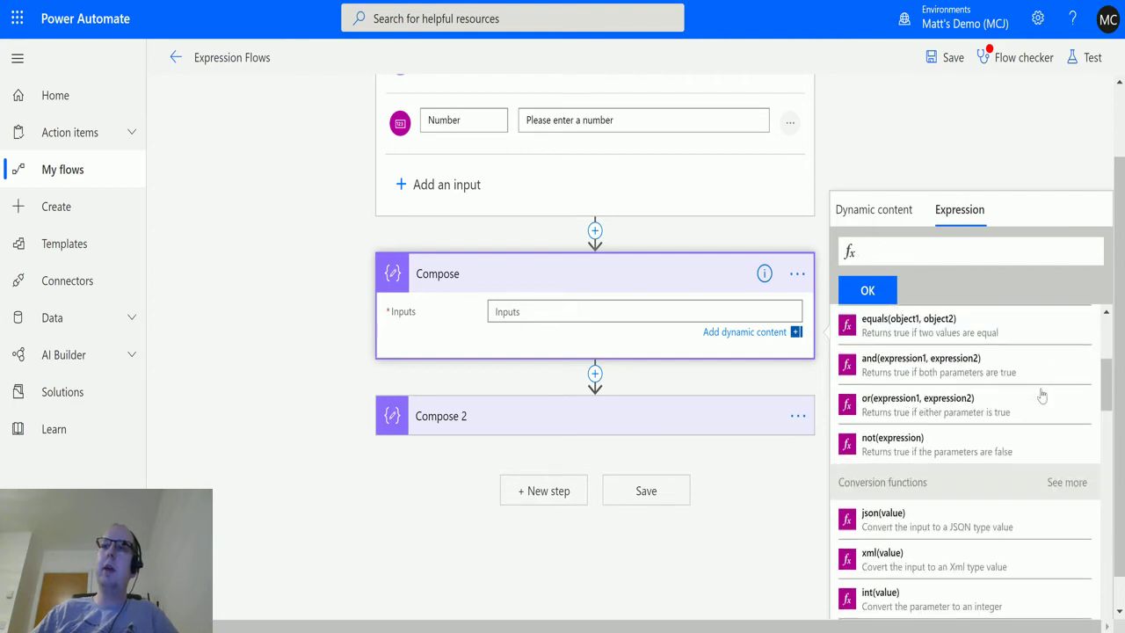
click(1064, 395)
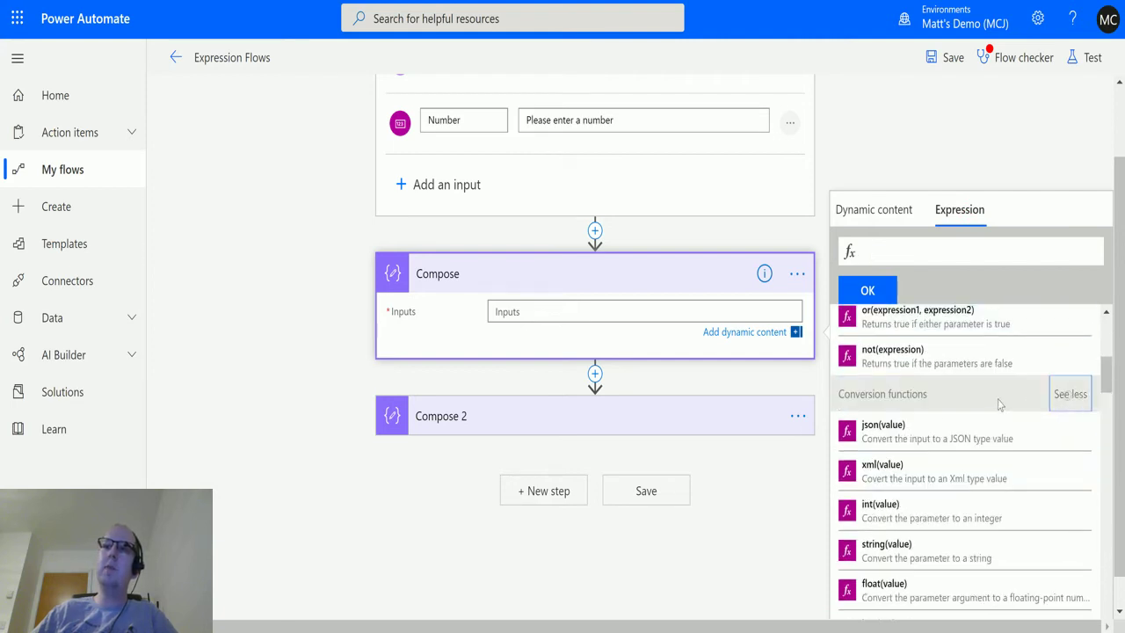
scroll(1007, 410, down, 5)
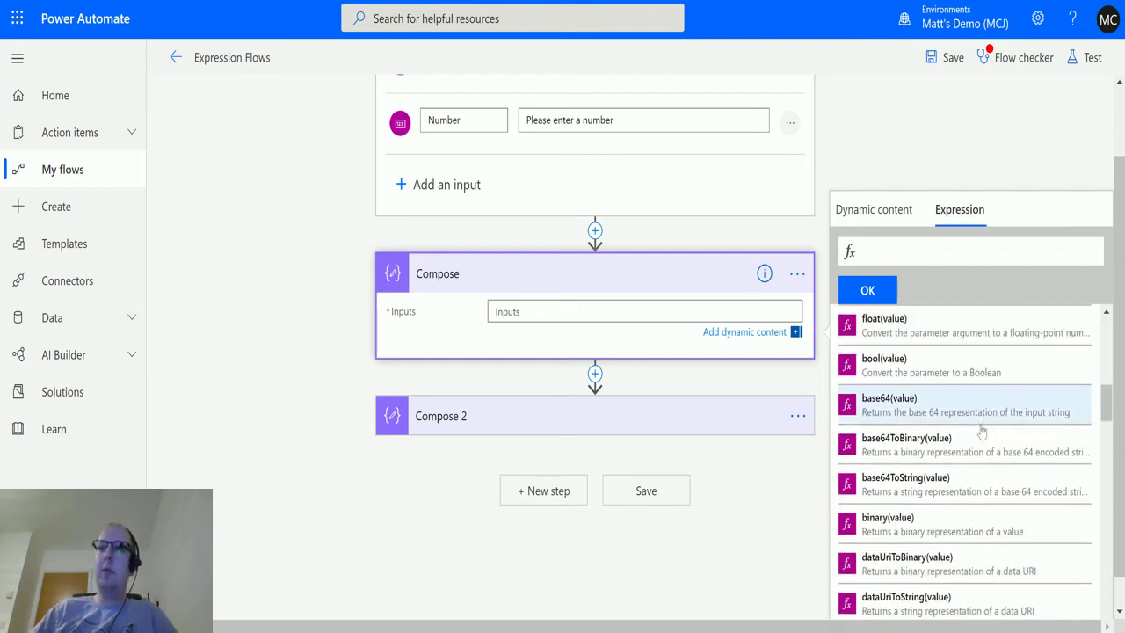
scroll(973, 435, down, 8)
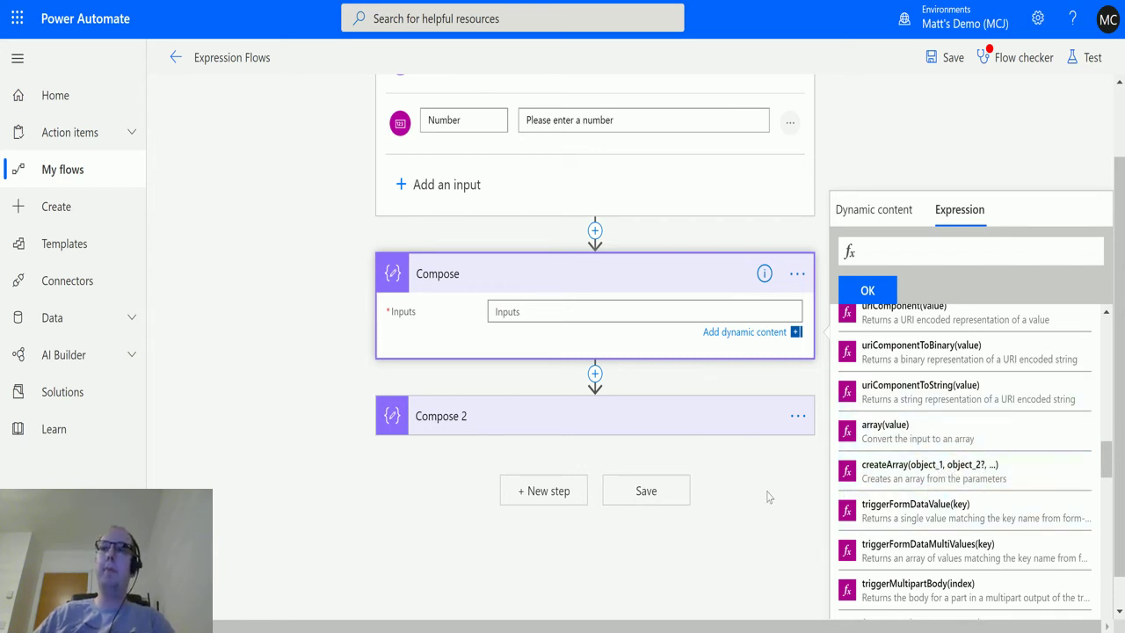
Step: Start a createArray expression with the trigger's Input and Number values as its first items
click(905, 476)
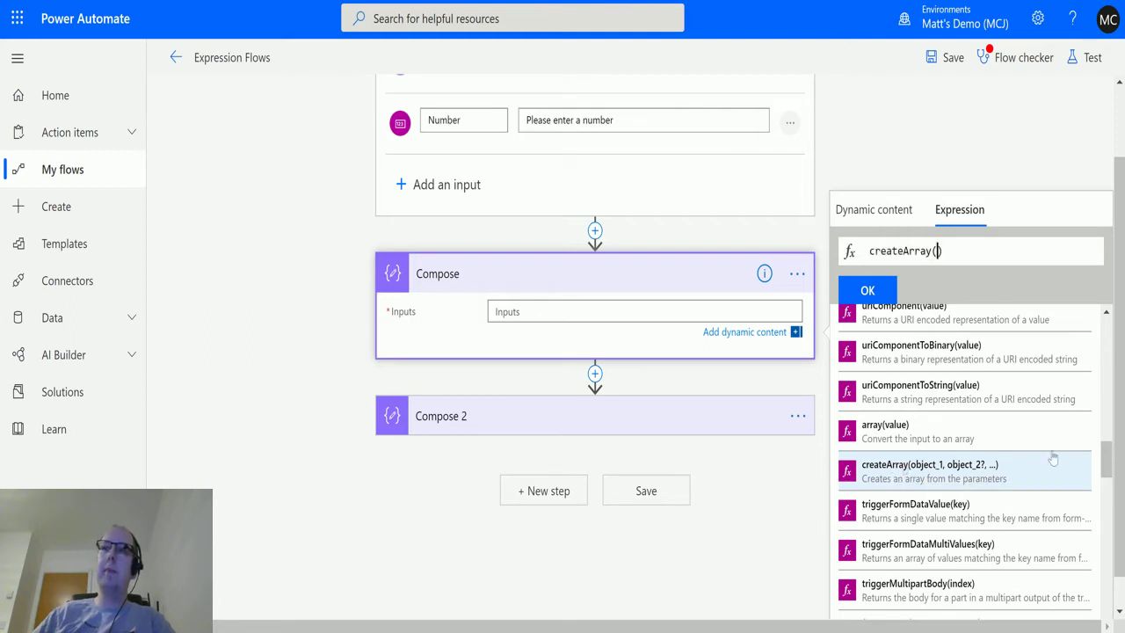
click(885, 218)
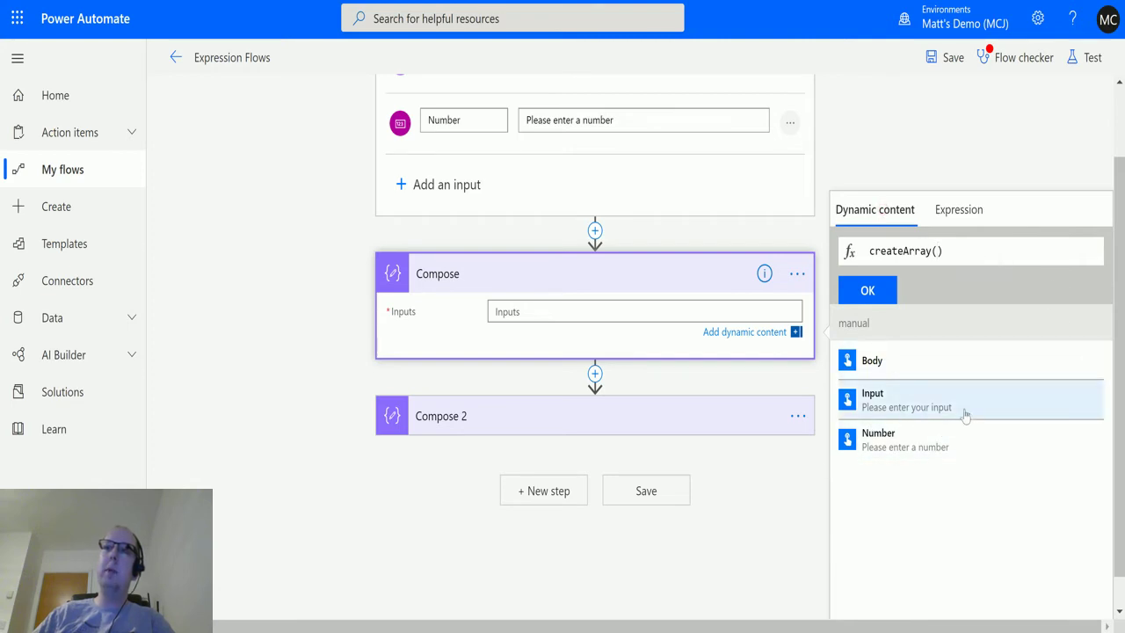
click(918, 404)
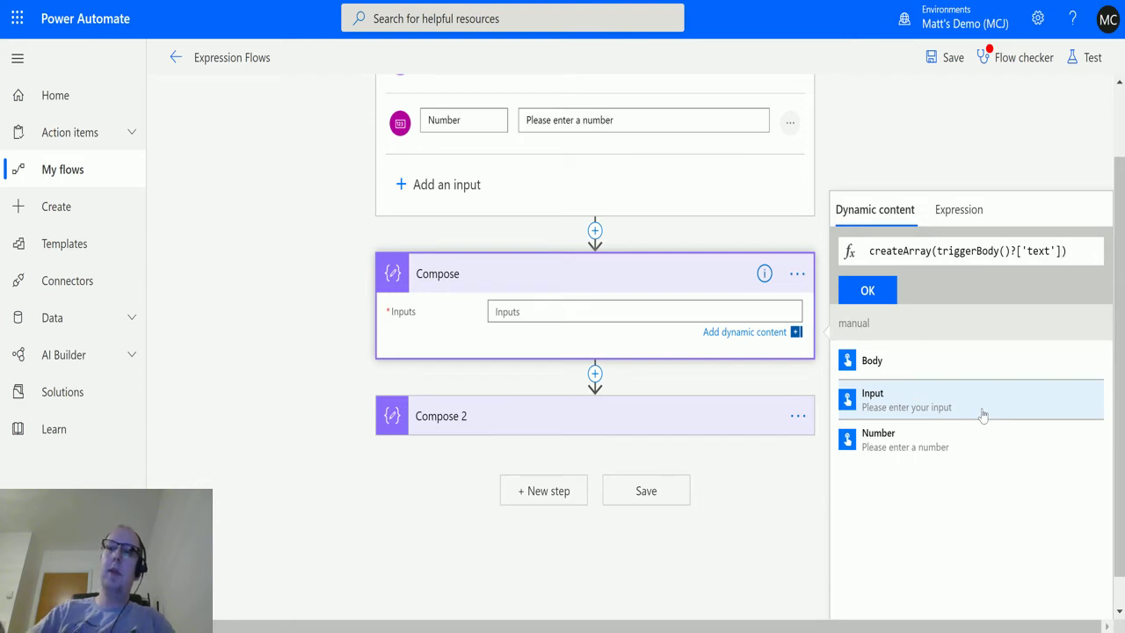
text(,)
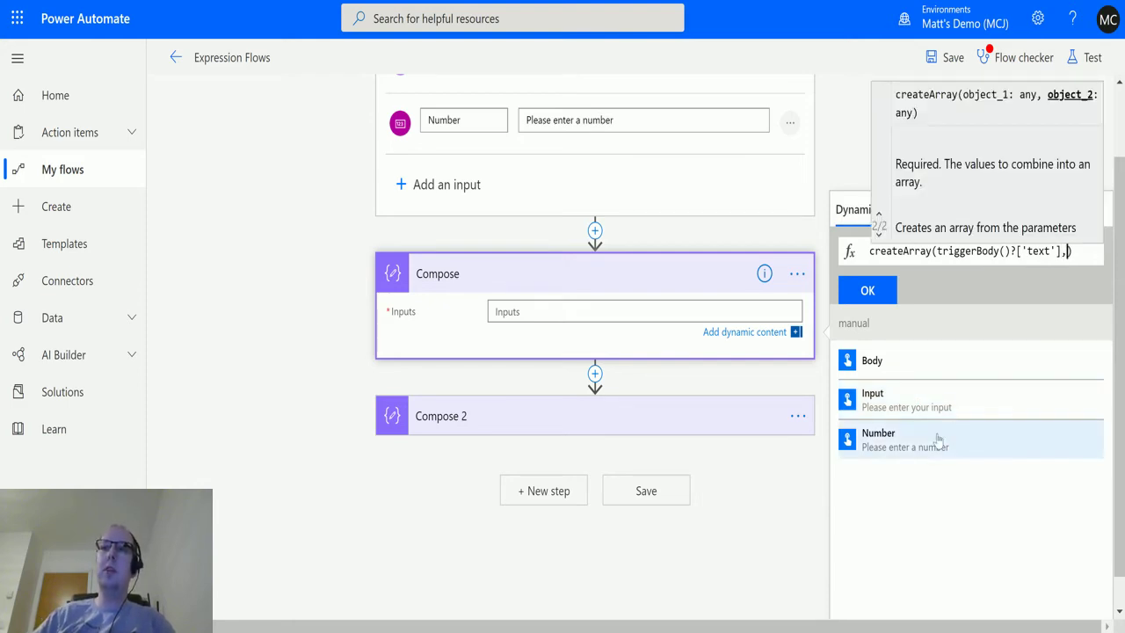
click(938, 443)
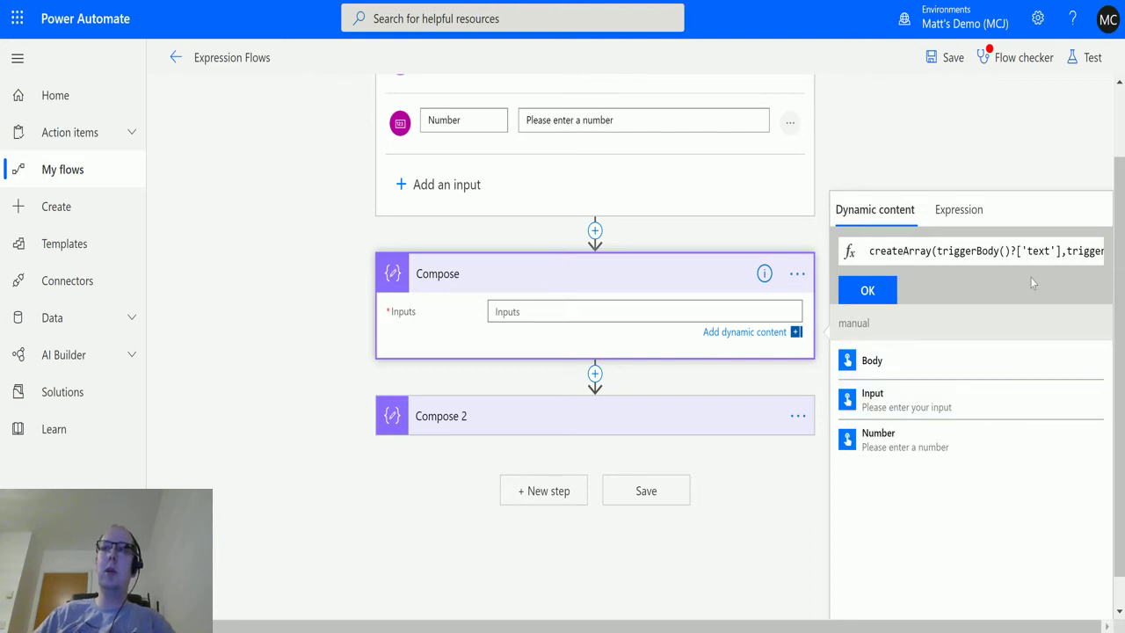
Step: Append 'hey' and 65 as further items inside the createArray parentheses
mouse_move(1048, 247)
mouse_down()
mouse_move(1074, 258)
mouse_move(1060, 266)
mouse_up()
click(1079, 251)
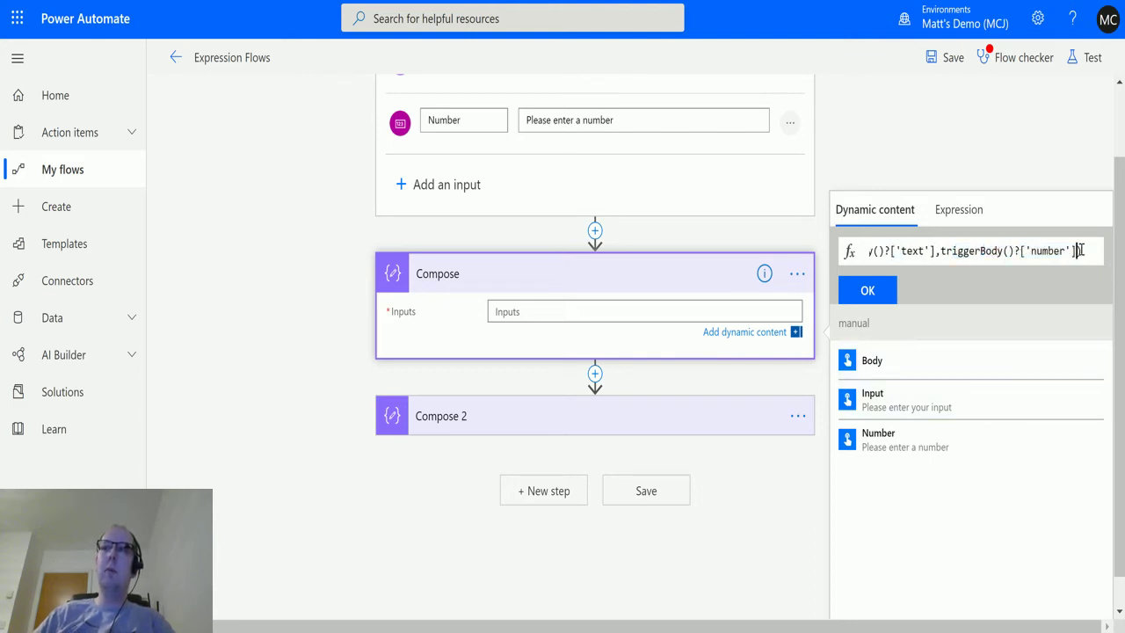
text(,')
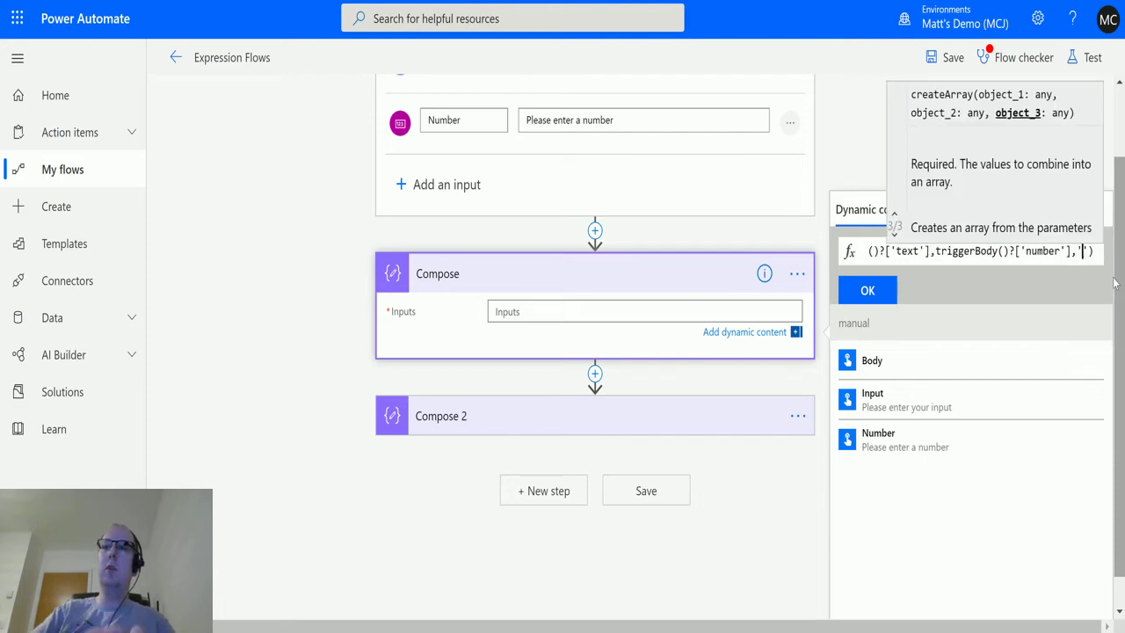
text(hey)
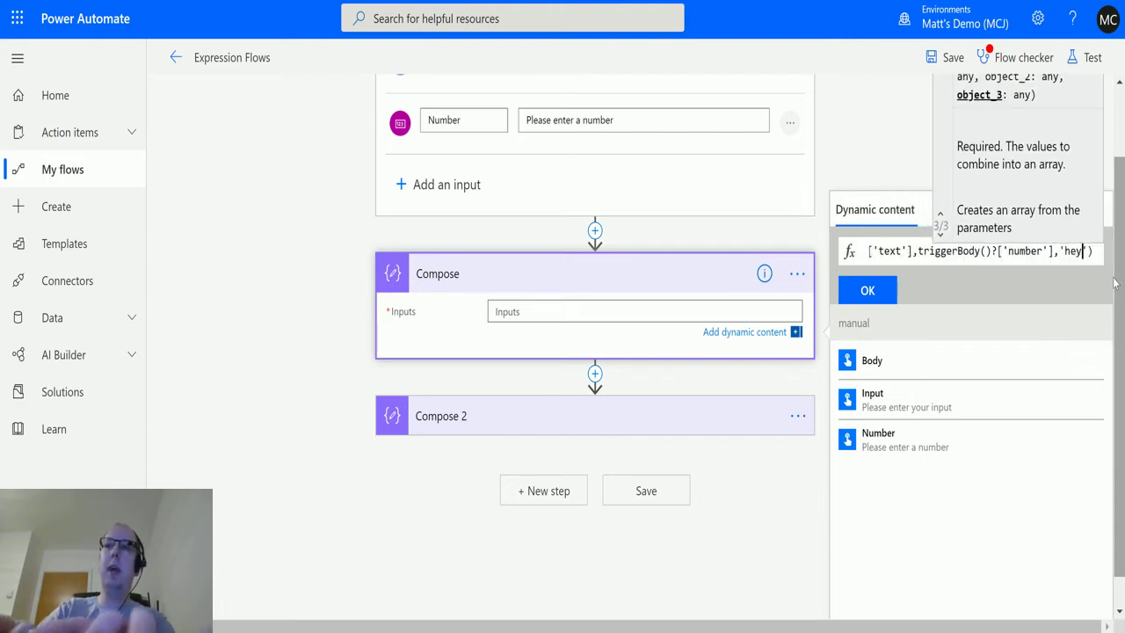
click(1016, 259)
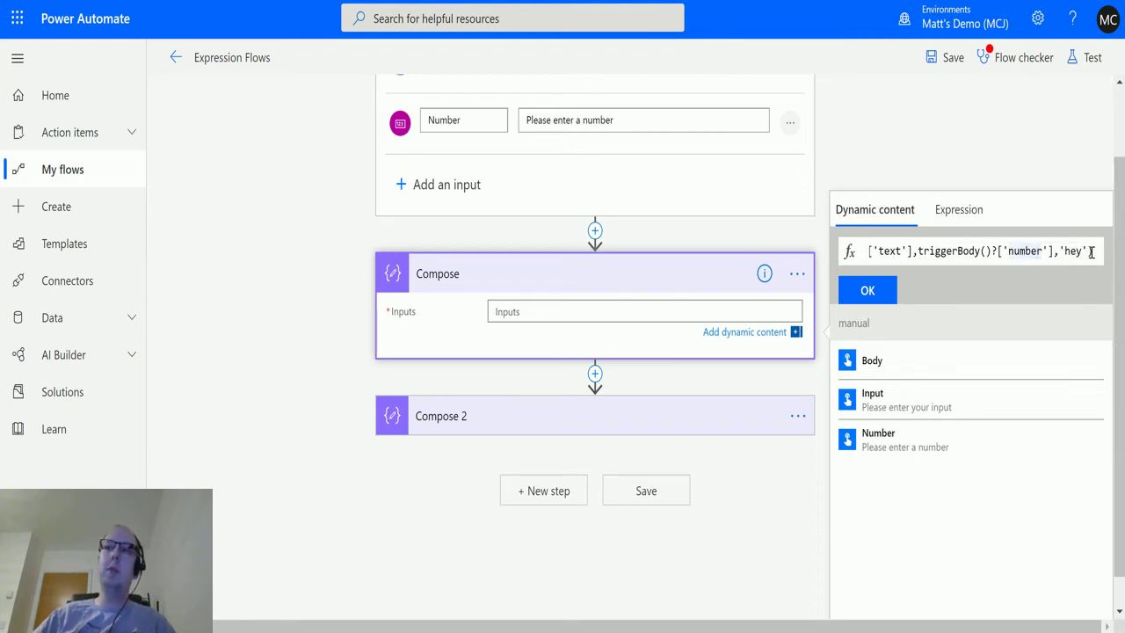
click(1088, 253)
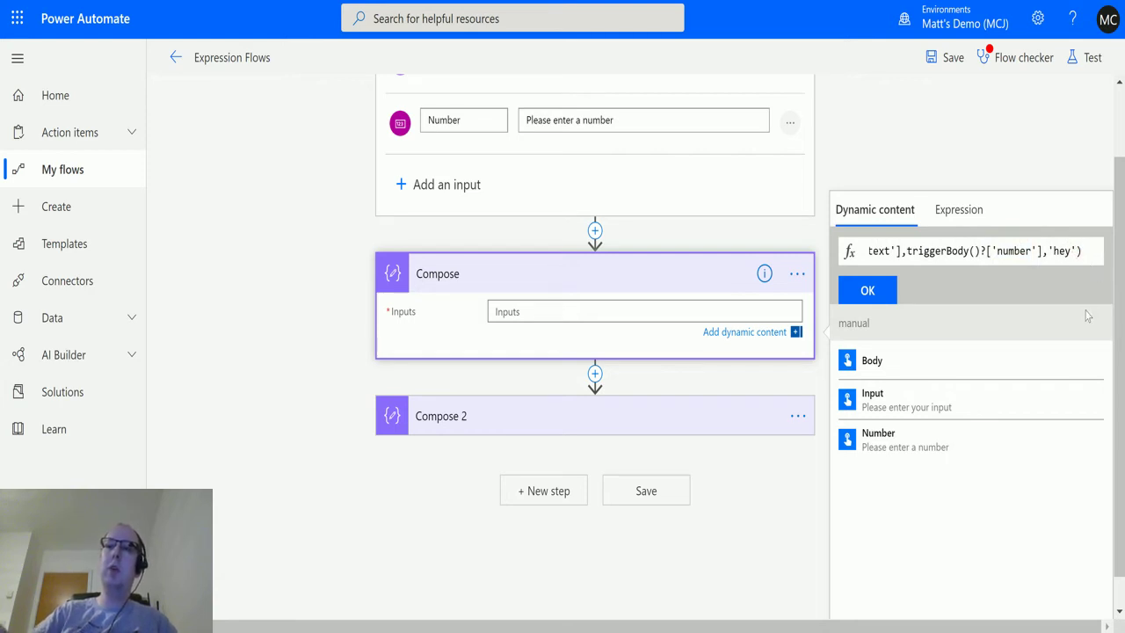
key(Left)
text(,65)
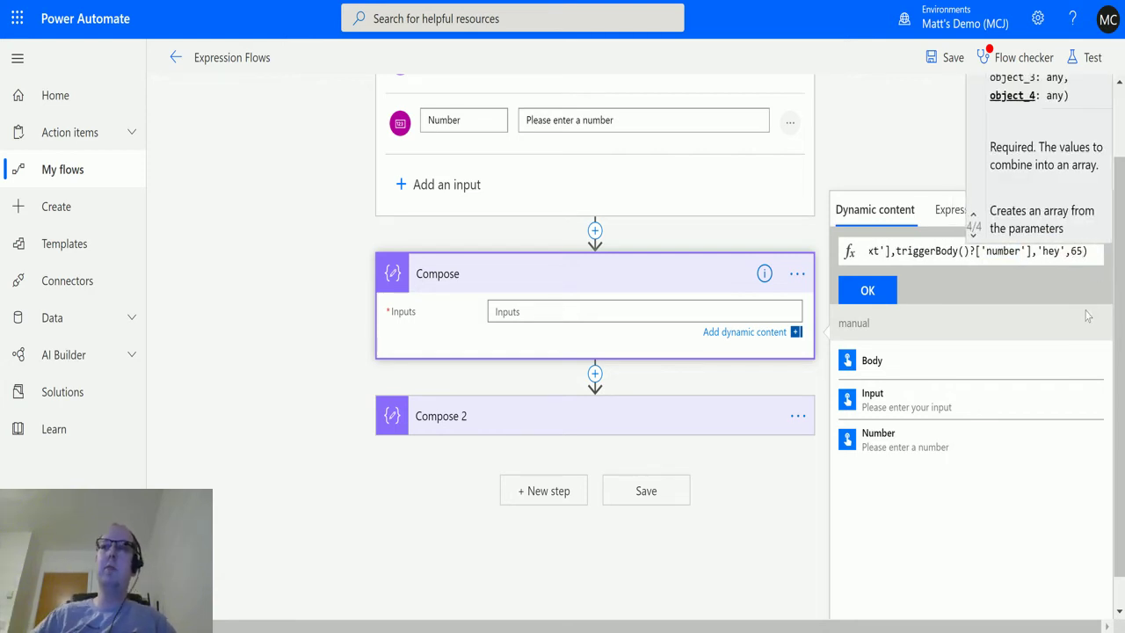
click(1002, 252)
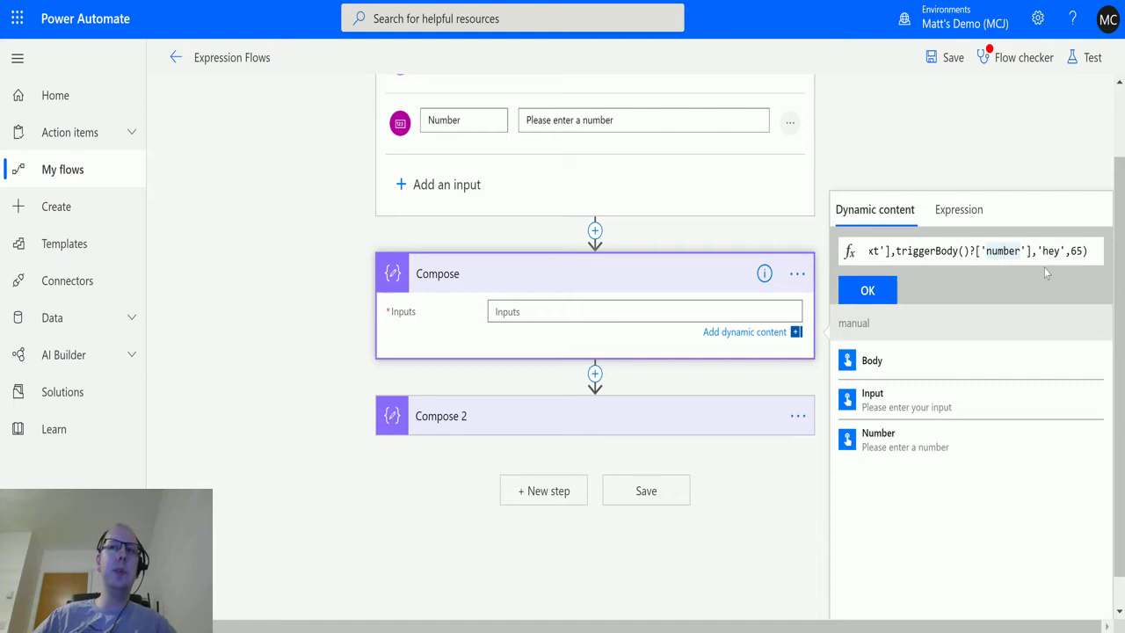
Step: Insert the createArray expression into Compose, then save the flow and start a test
click(856, 291)
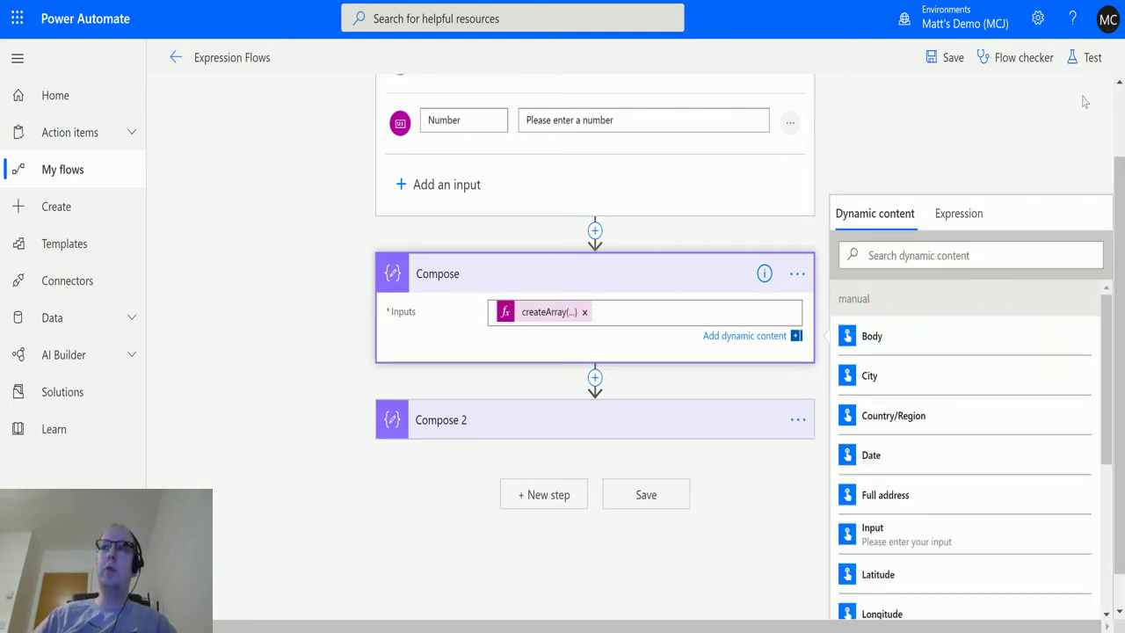
click(1088, 58)
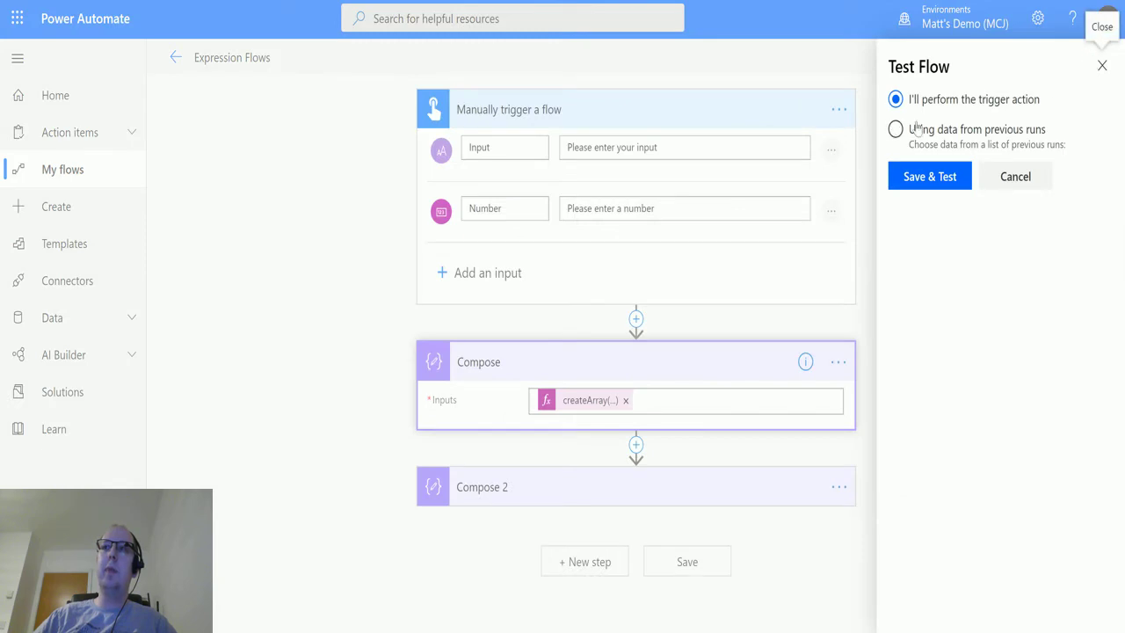
click(930, 179)
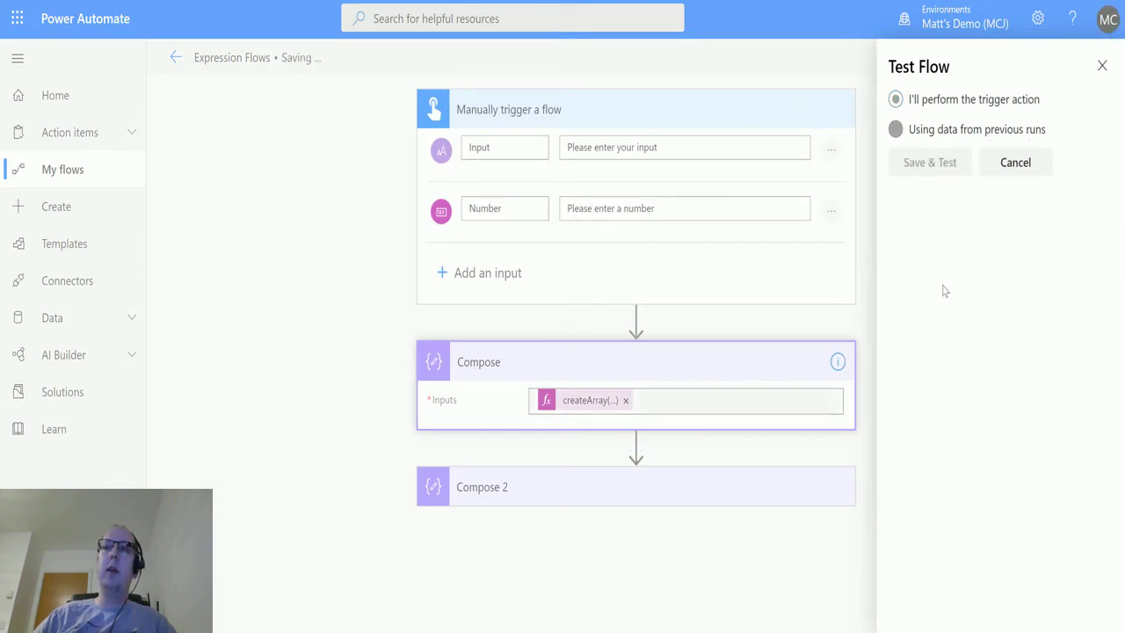
Step: Run the test with a person's name as Input and 4 as Number
click(943, 203)
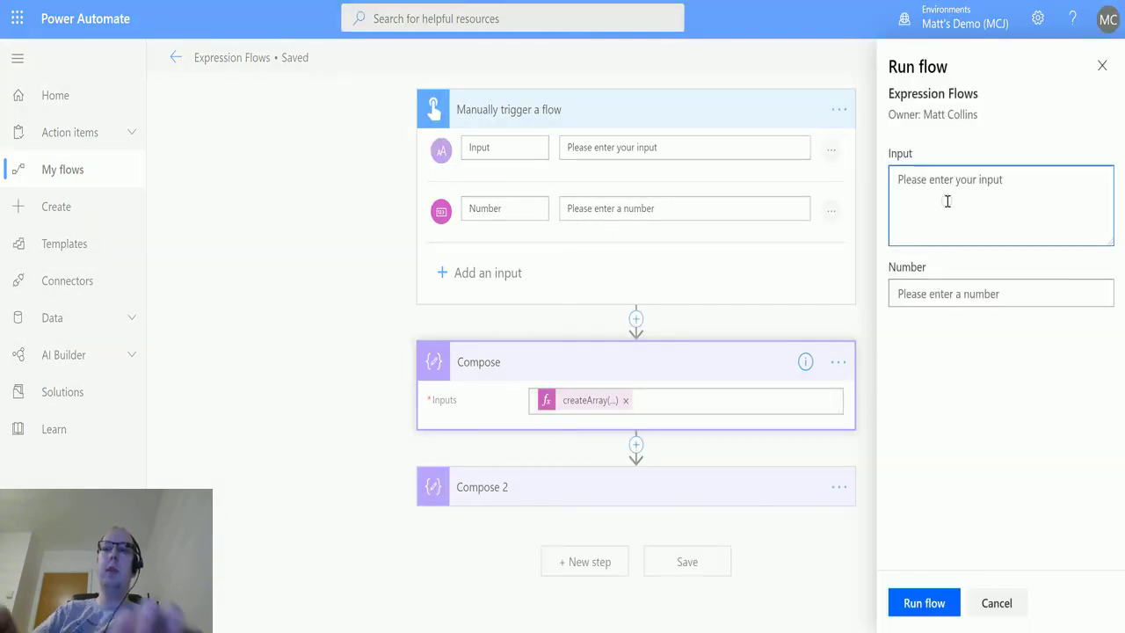
text(Matt)
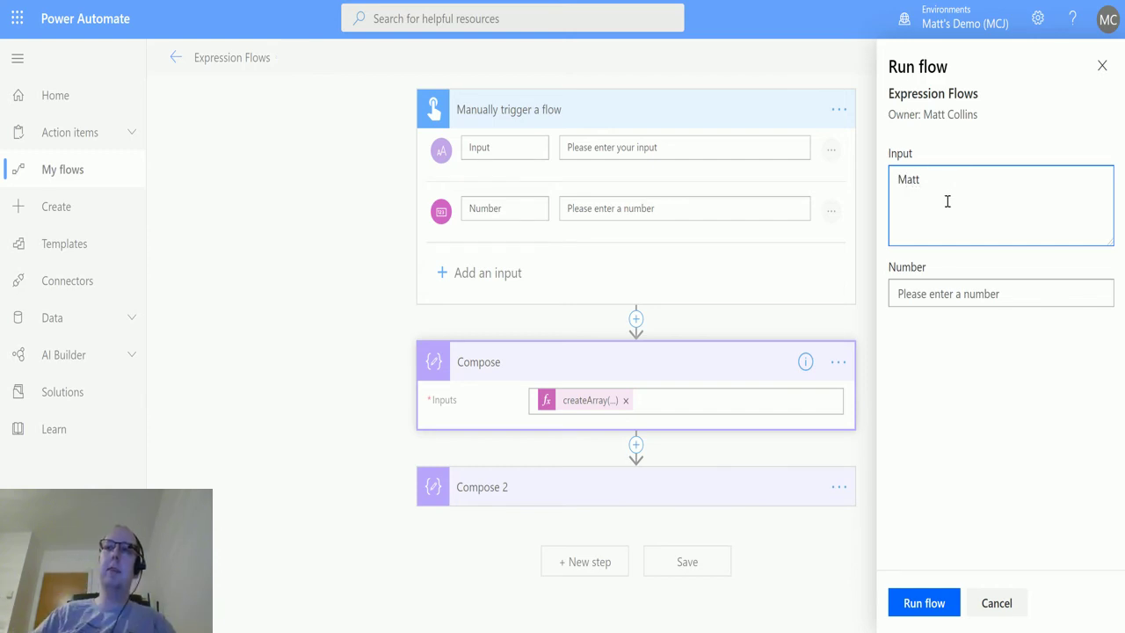
click(950, 286)
text(2)
click(1098, 290)
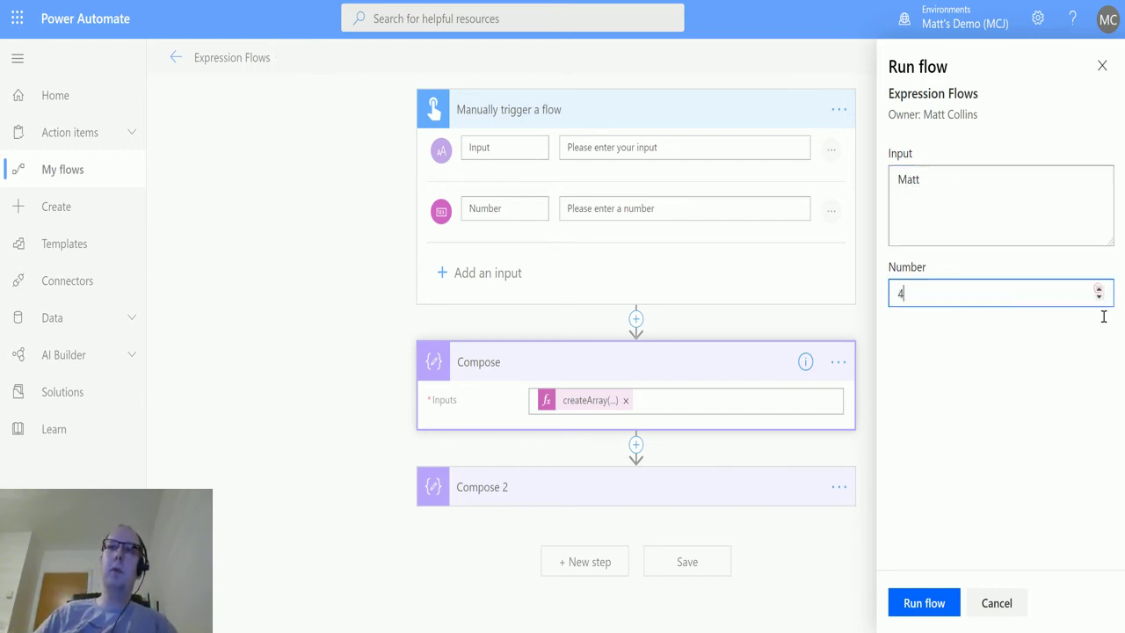
click(925, 604)
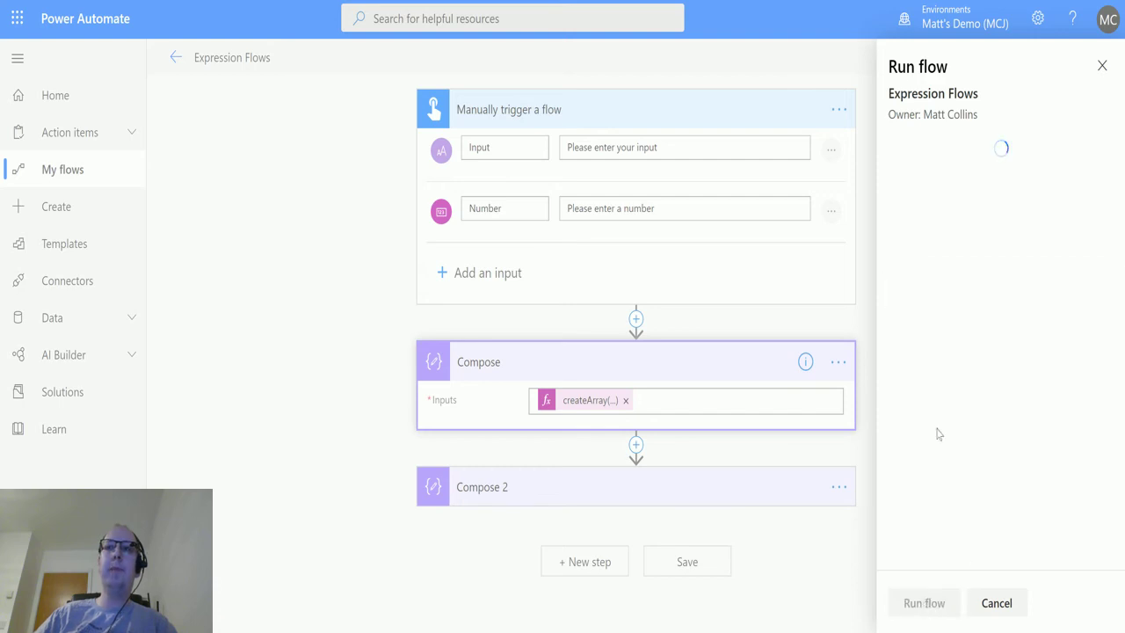
Step: Expand the trigger and Compose run details to see the array of the entered name, 4, "hey" and 65
click(916, 604)
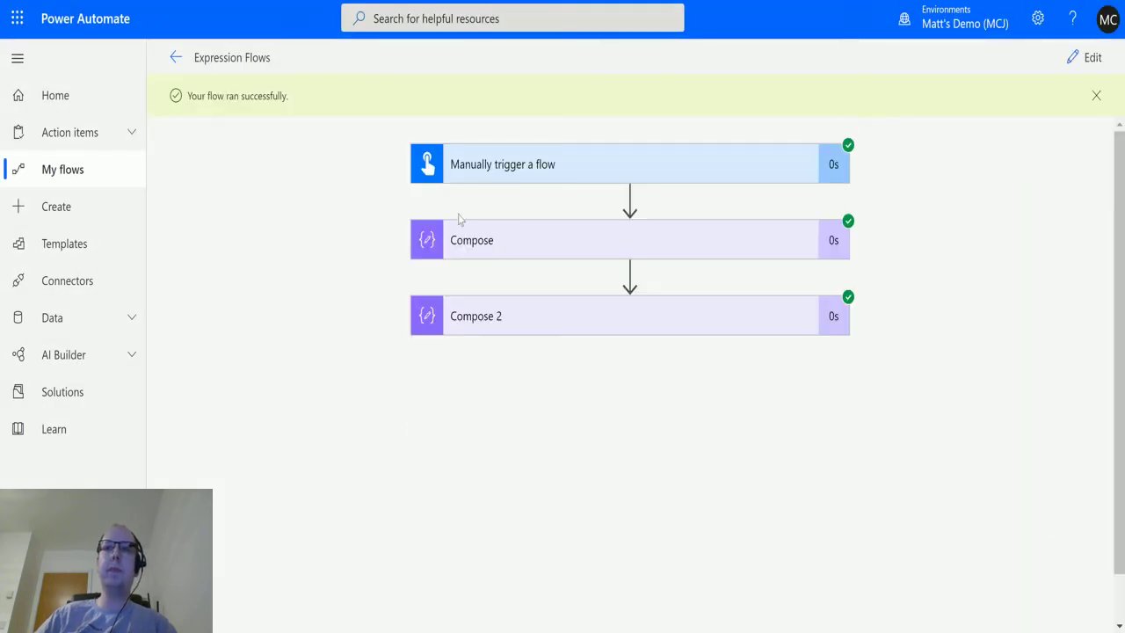
click(625, 170)
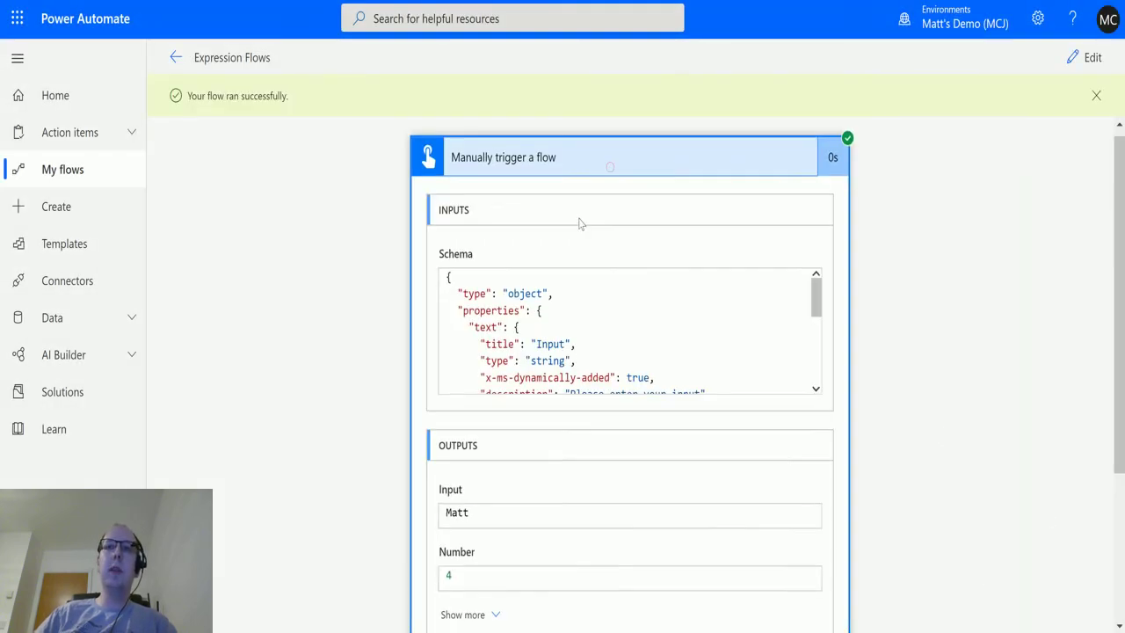
scroll(475, 539, down, 1)
scroll(570, 358, down, 2)
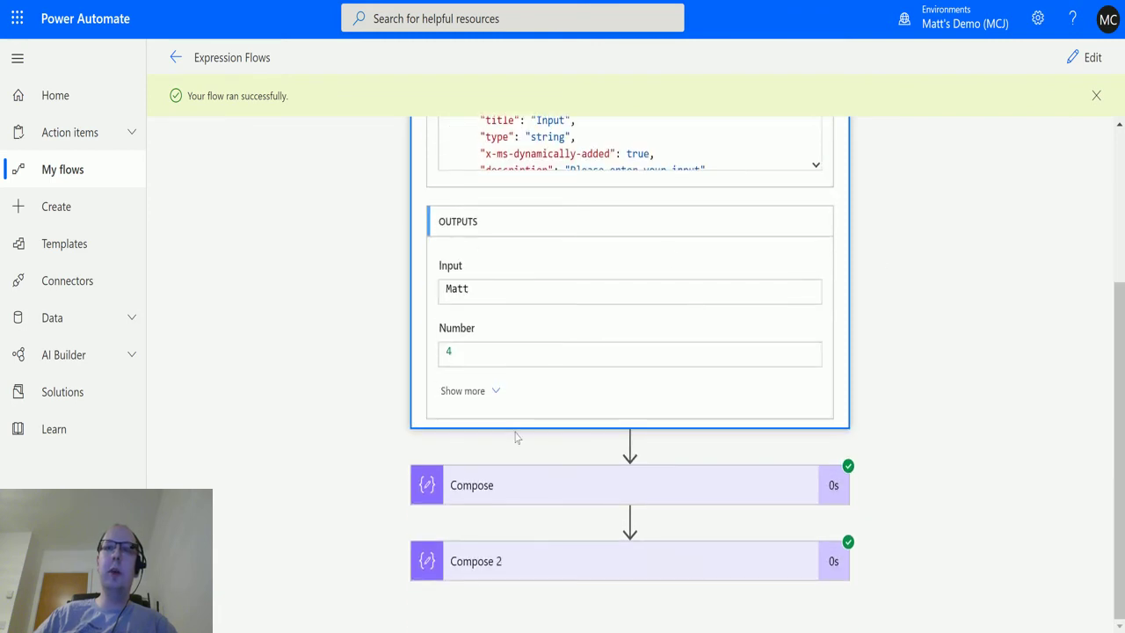
click(529, 484)
scroll(917, 289, down, 3)
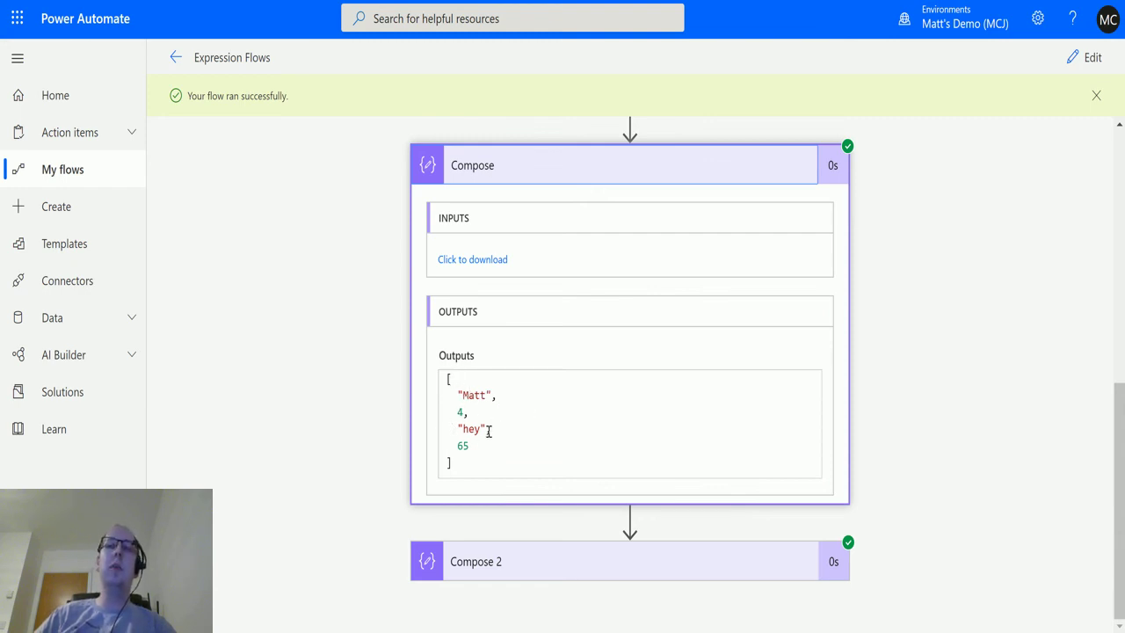
scroll(503, 303, up, 1)
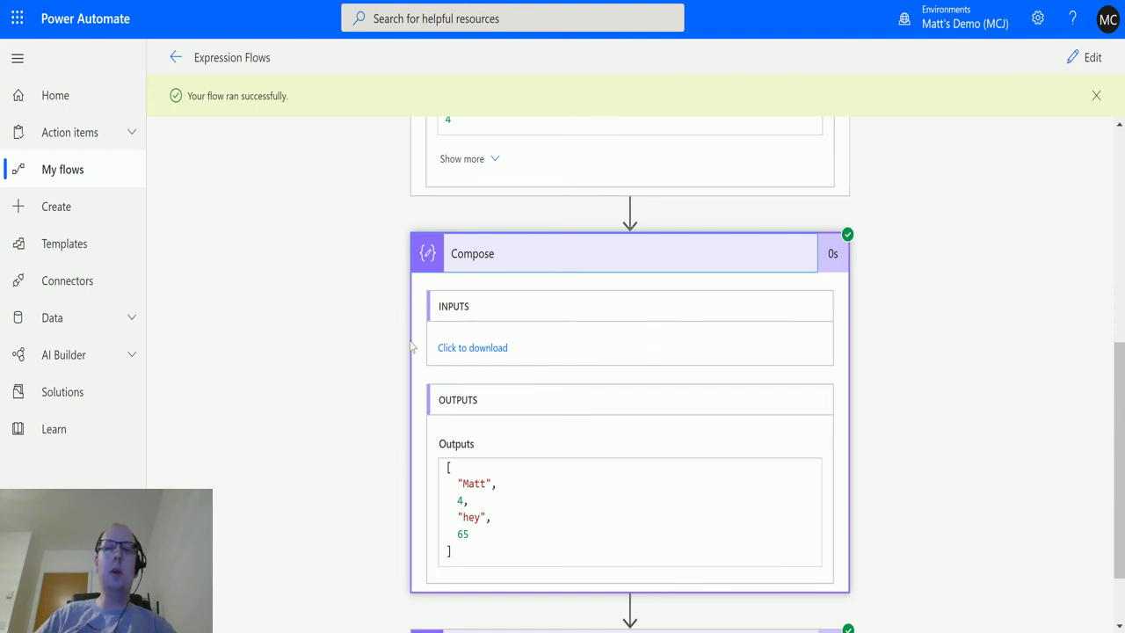
scroll(352, 338, down, 1)
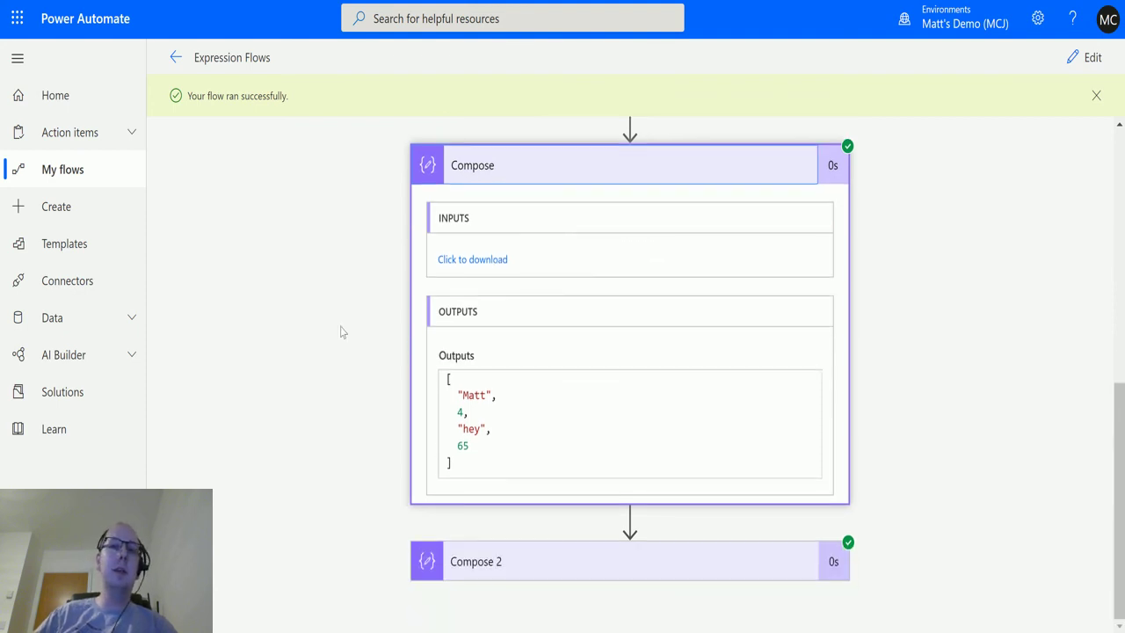